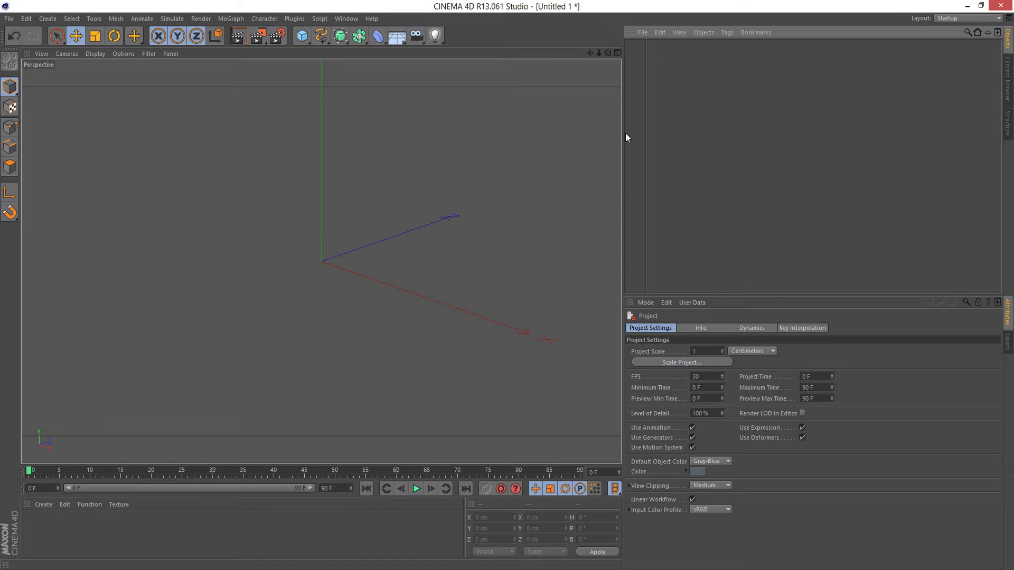
Drag the viewport divider right to widen the perspective view, then ease it slightly back left.
{"action": "left_click_drag", "start_coordinate": [623, 127], "coordinate": [662, 127]}
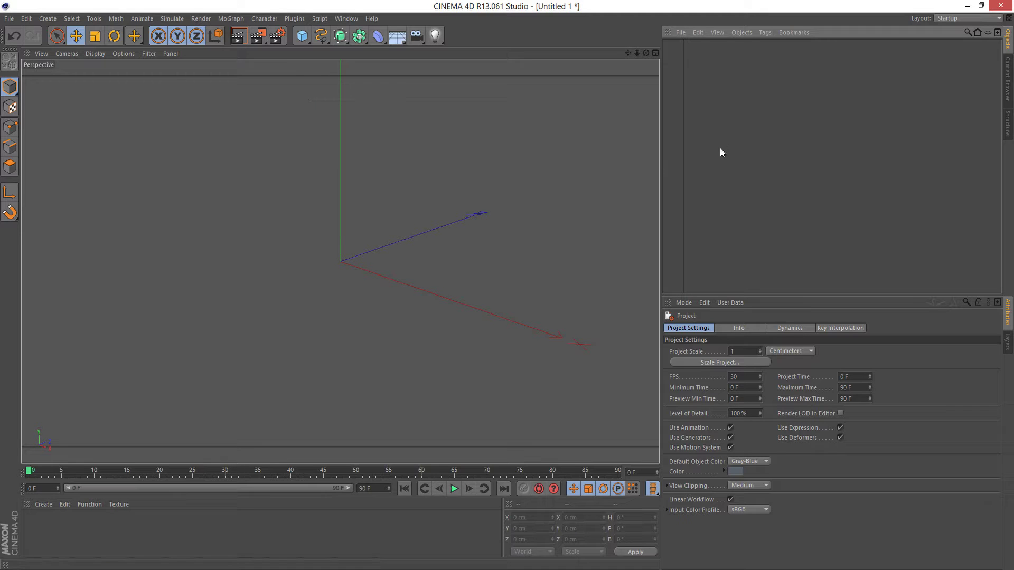
{"action": "left_click_drag", "start_coordinate": [660, 150], "coordinate": [648, 150]}
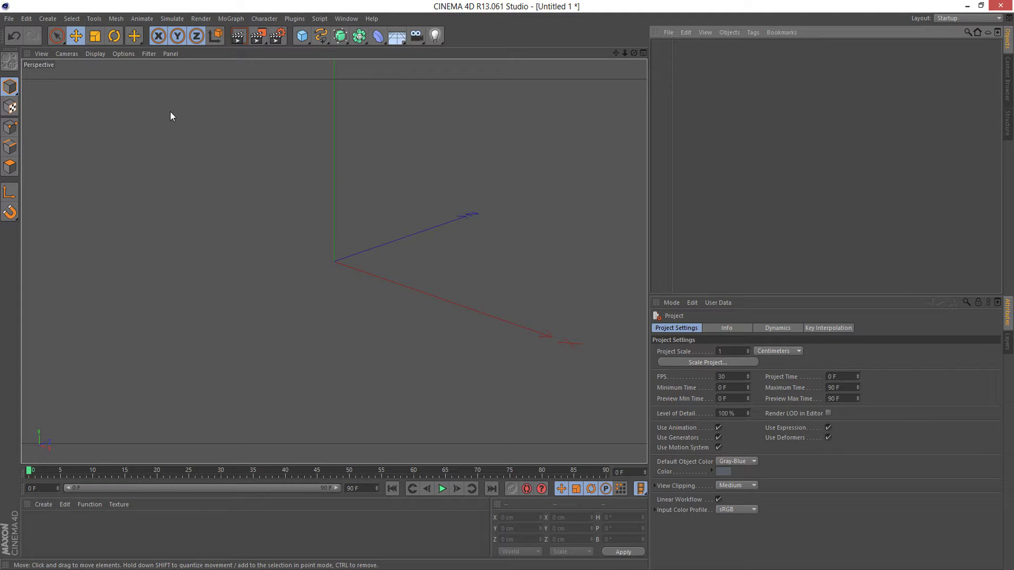
{"action": "key", "text": "ctrl+b"}
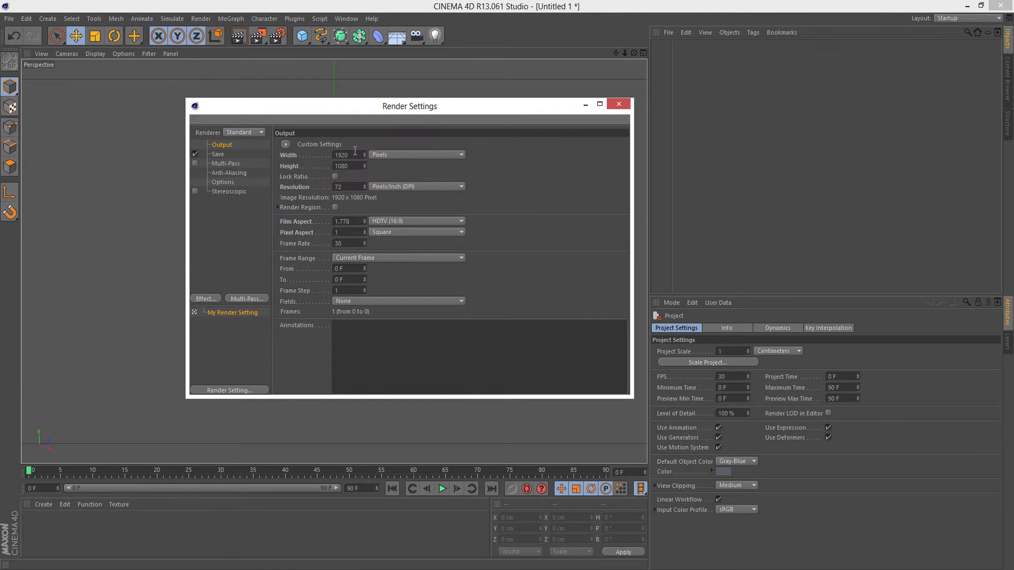
{"action": "double_click", "coordinate": [353, 152]}
{"action": "left_click", "coordinate": [347, 167]}
{"action": "key", "text": "Return"}
{"action": "left_click", "coordinate": [618, 104]}
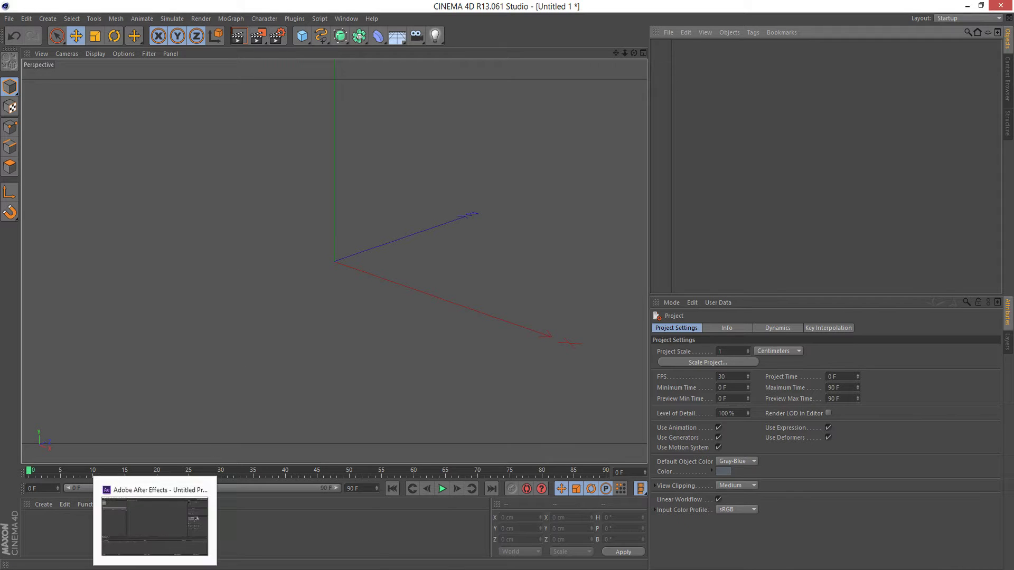
Switch to After Effects and set up a new composition at 1920×1080, Square Pixels, 30 fps.
{"action": "left_click", "coordinate": [153, 523]}
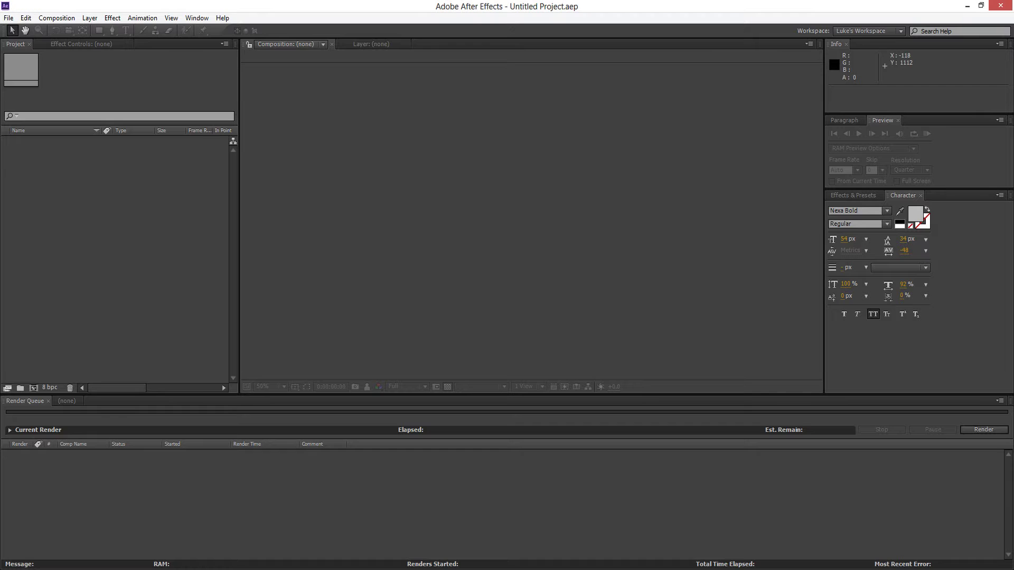
{"action": "left_click", "coordinate": [52, 17]}
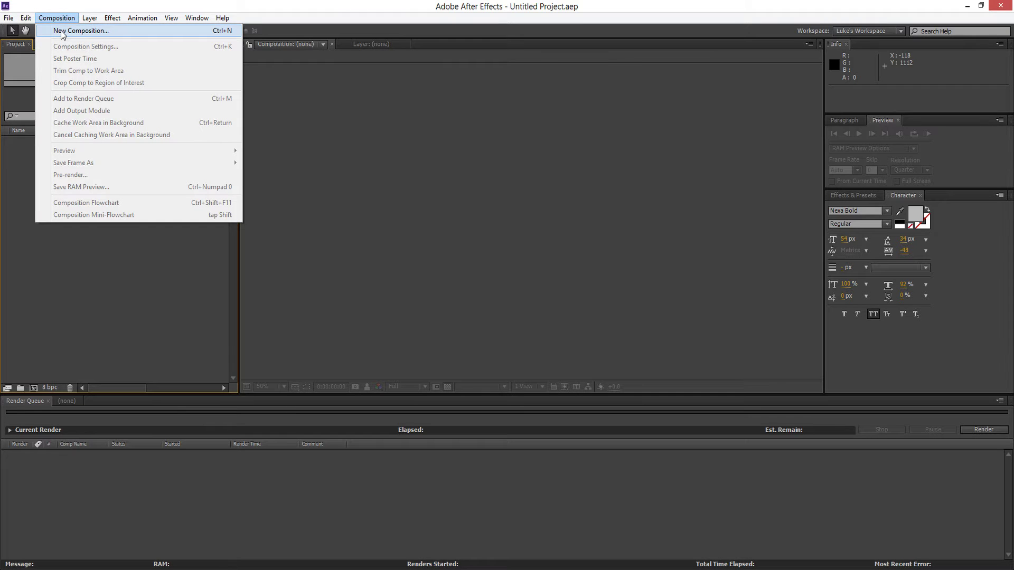
{"action": "left_click", "coordinate": [62, 32]}
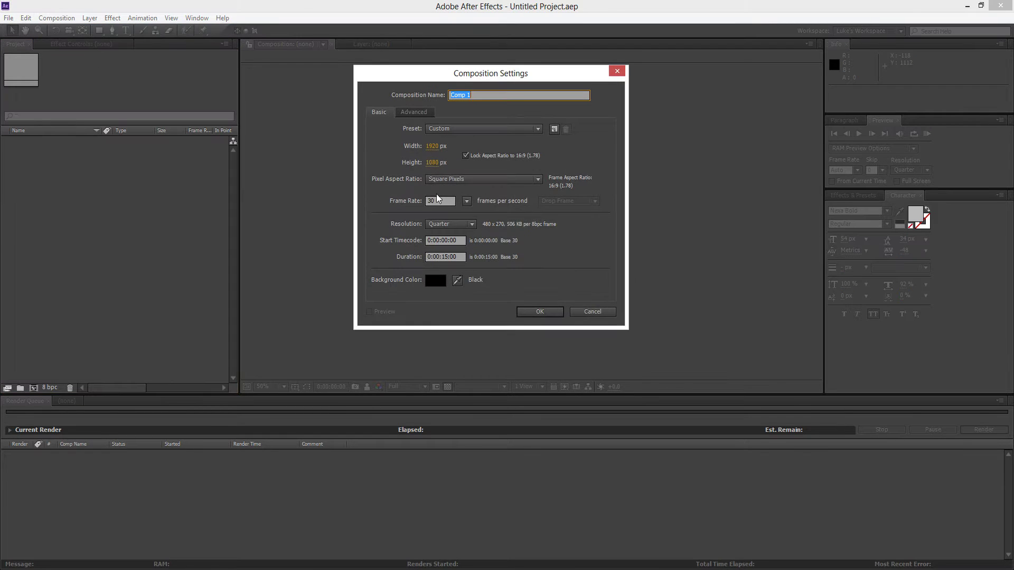
{"action": "left_click", "coordinate": [442, 152]}
{"action": "key", "text": "Return"}
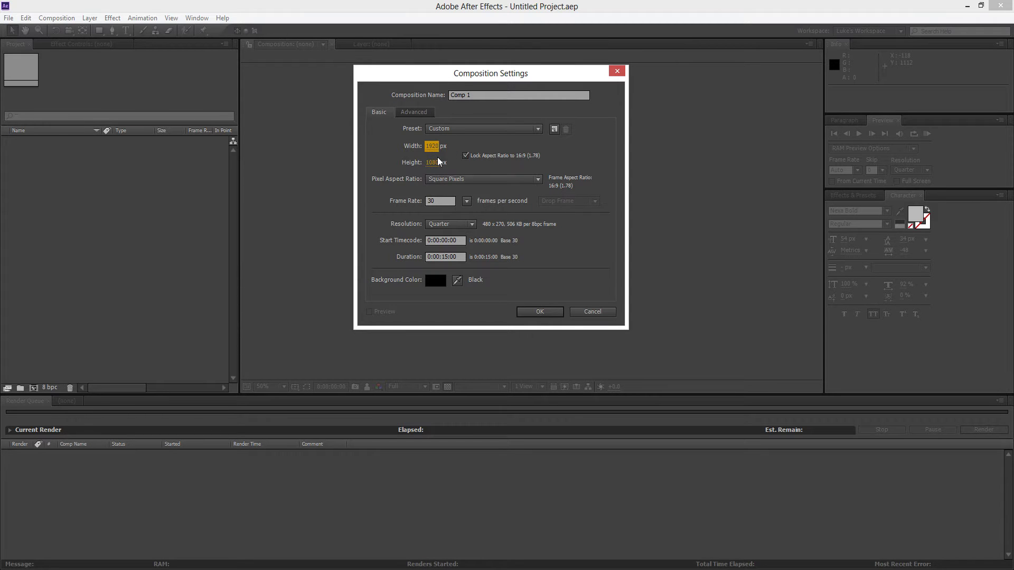
{"action": "left_click", "coordinate": [478, 181]}
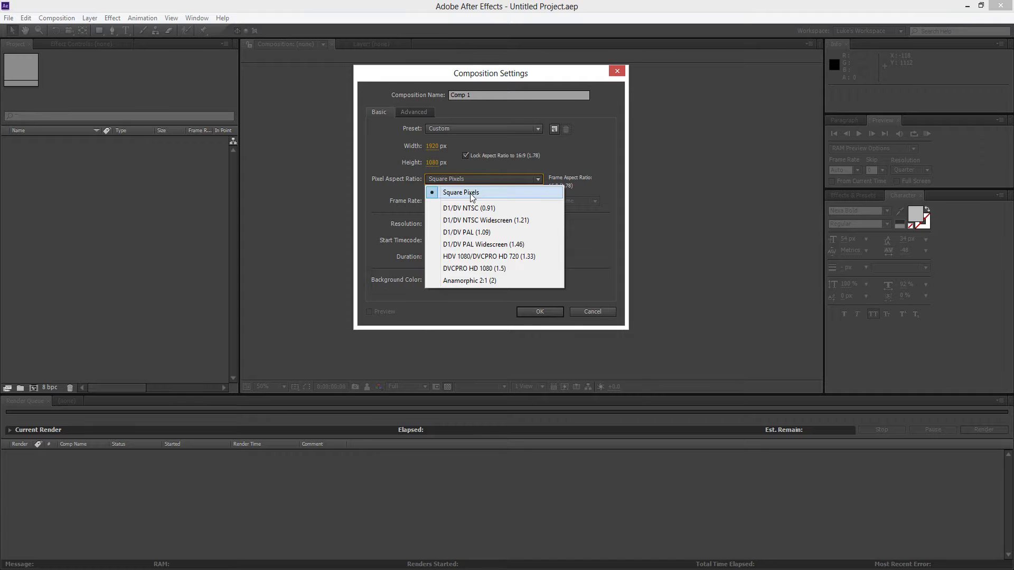
{"action": "left_click", "coordinate": [472, 193]}
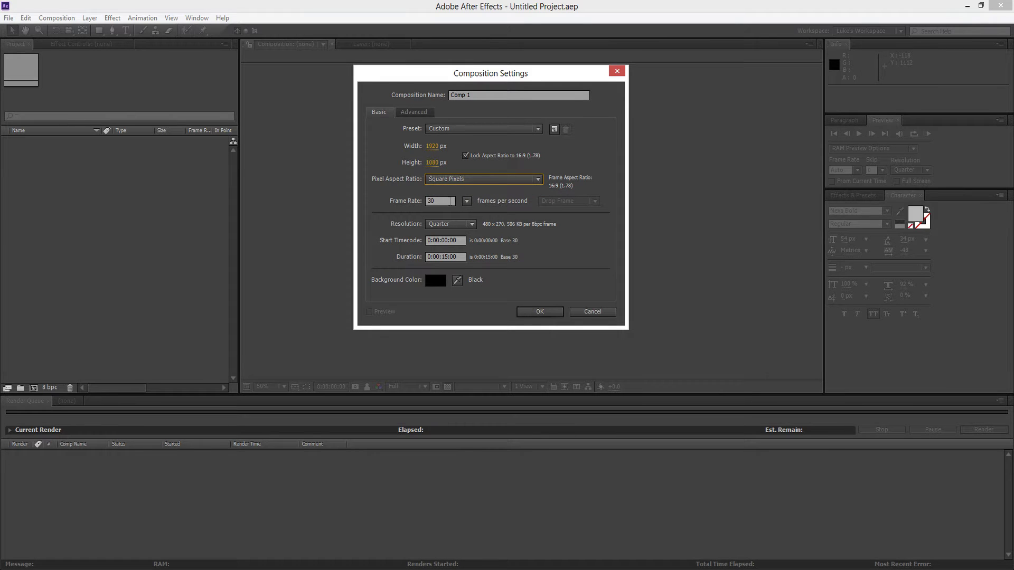
{"action": "left_click_drag", "start_coordinate": [451, 201], "coordinate": [416, 207]}
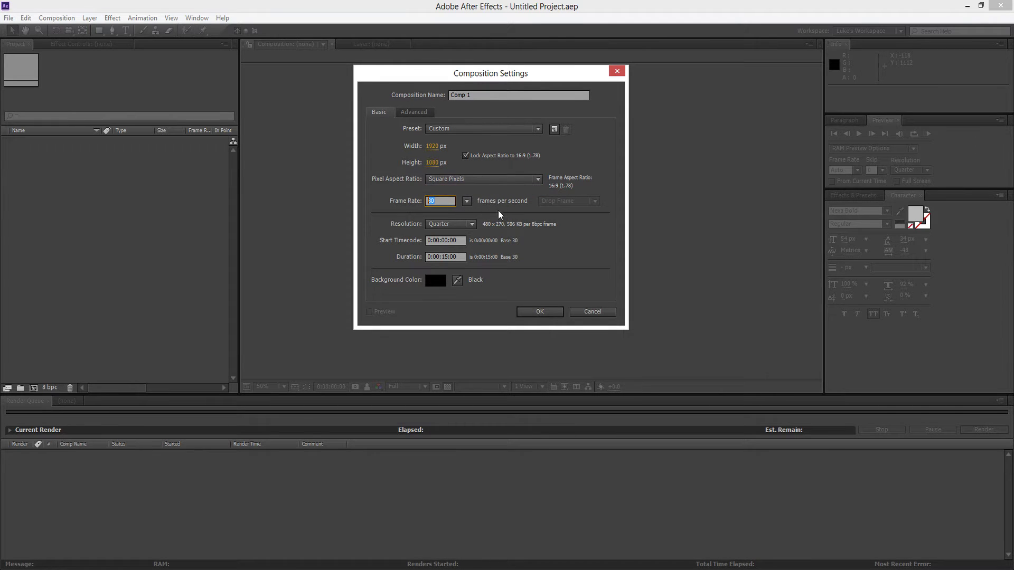
{"action": "left_click", "coordinate": [510, 293]}
Create Comp 1 and cycle the project colour depth from 8 through 16 to 32 bpc.
{"action": "left_click", "coordinate": [547, 315]}
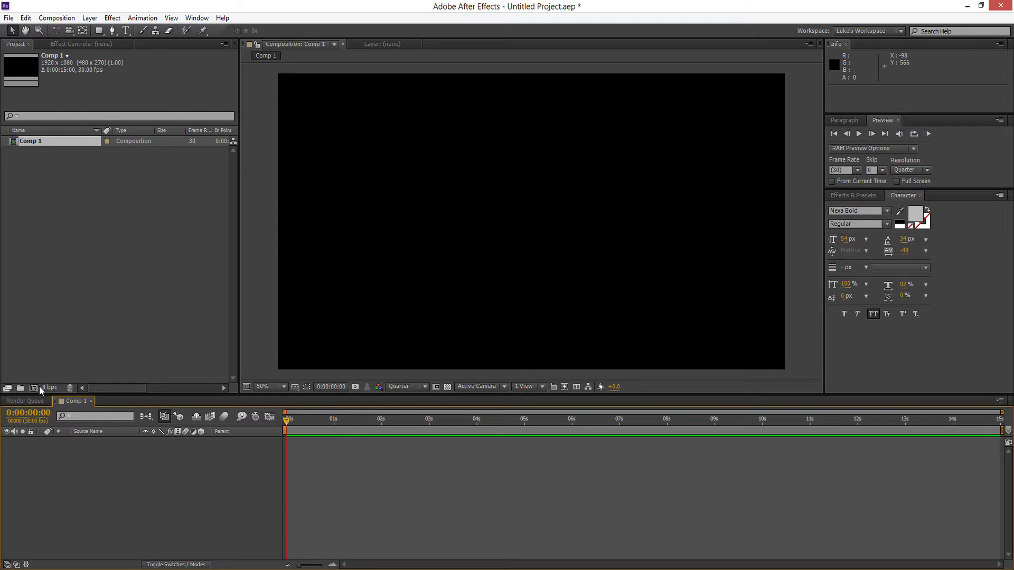
{"action": "left_click", "coordinate": [16, 45]}
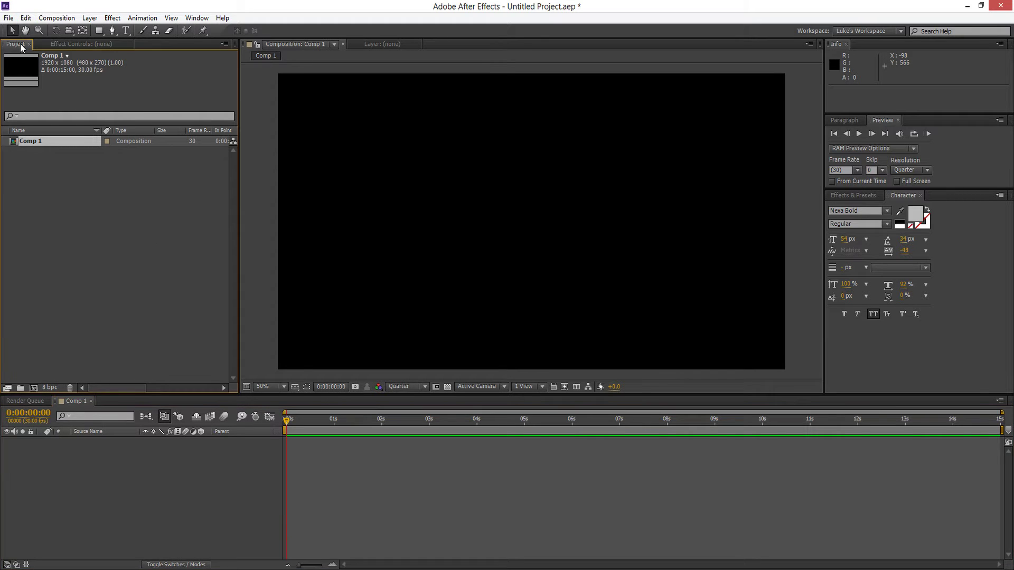
{"action": "left_click", "coordinate": [51, 389], "text": "alt"}
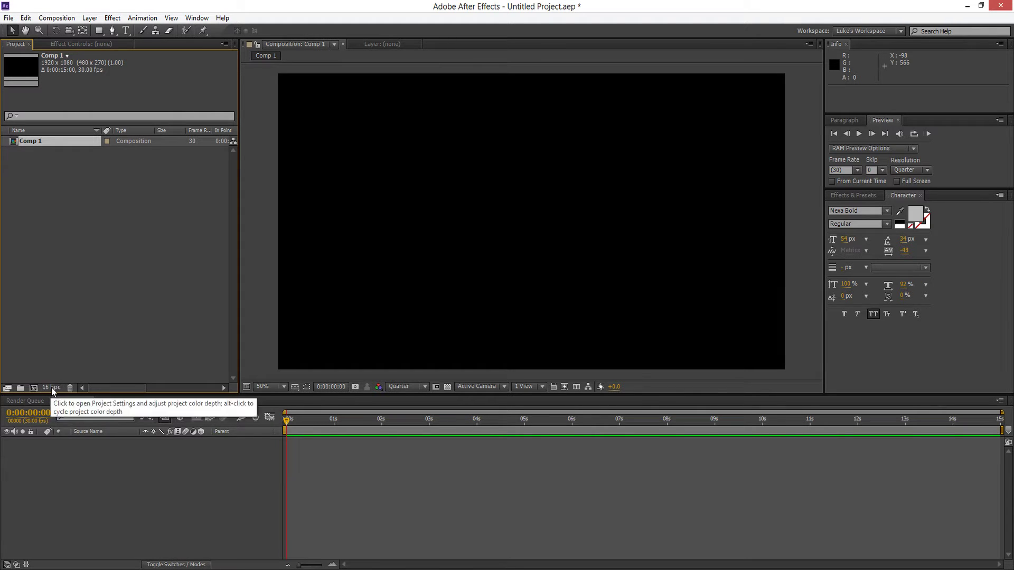
{"action": "left_click", "coordinate": [53, 391], "text": "alt"}
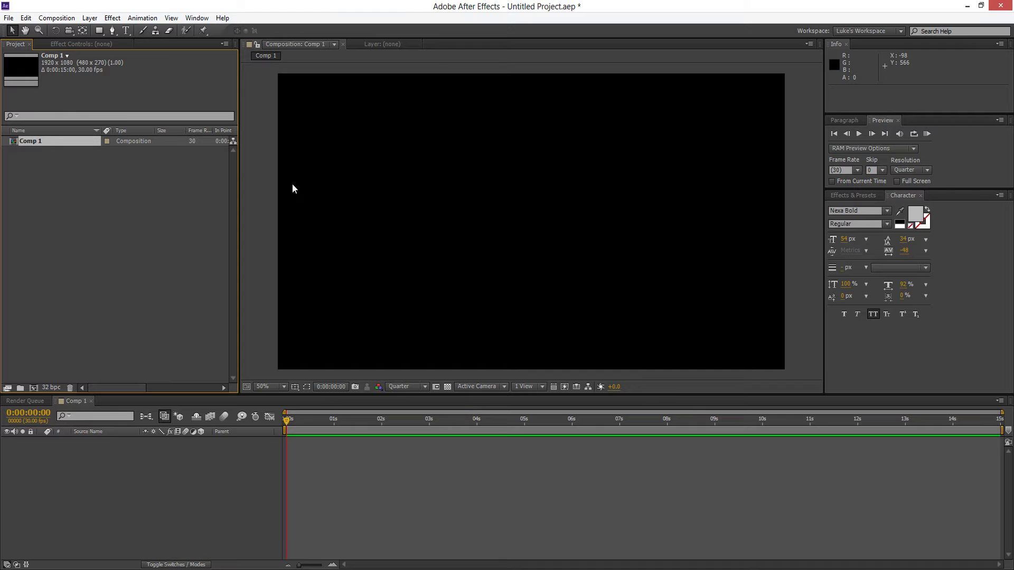
{"action": "left_click", "coordinate": [189, 477]}
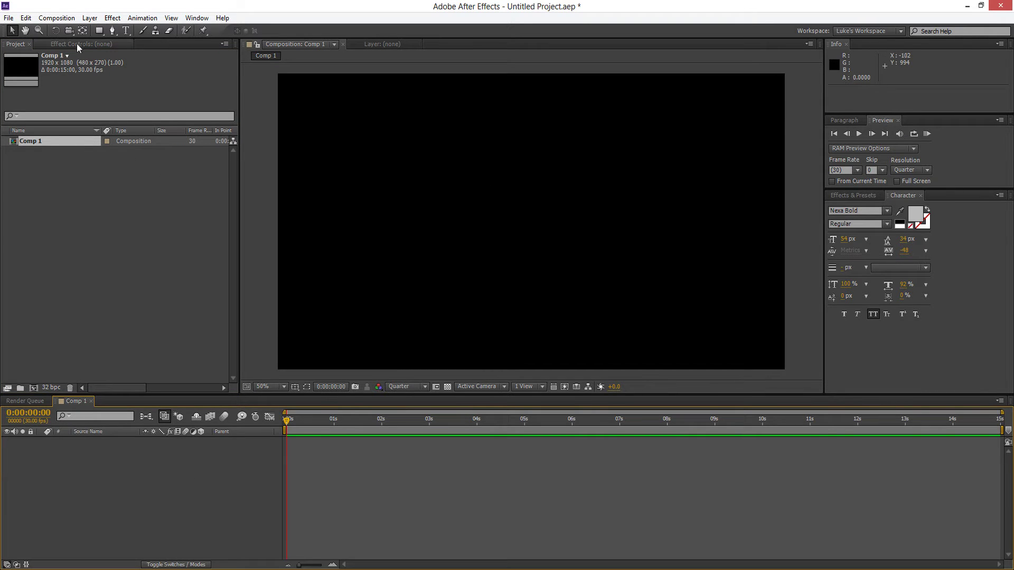
Add a new royal blue solid layer to Comp 1.
{"action": "left_click", "coordinate": [90, 18]}
{"action": "mouse_move", "coordinate": [105, 25]}
{"action": "left_click", "coordinate": [309, 43]}
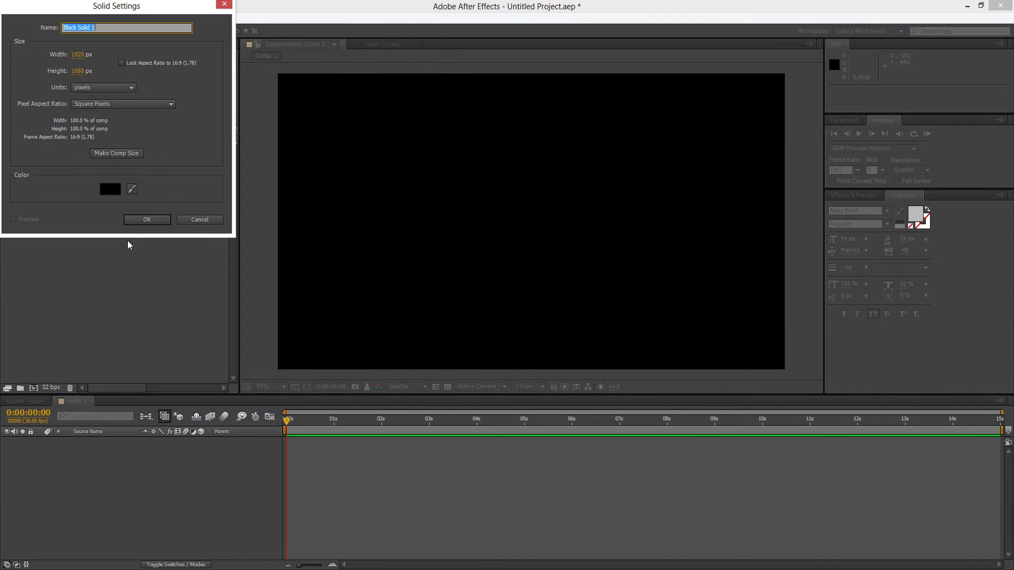
{"action": "left_click", "coordinate": [110, 190]}
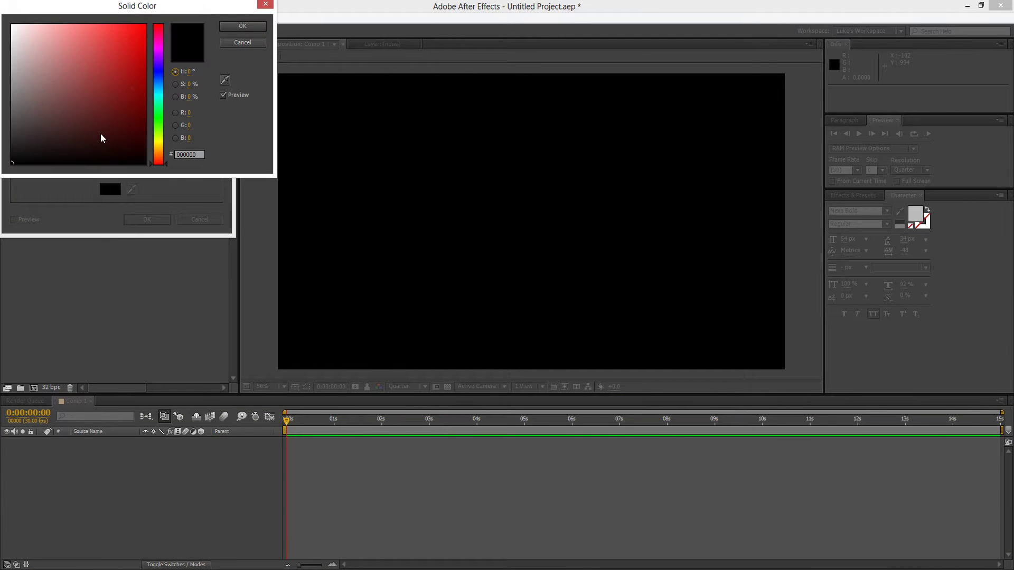
{"action": "left_click", "coordinate": [132, 50]}
{"action": "left_click", "coordinate": [242, 26]}
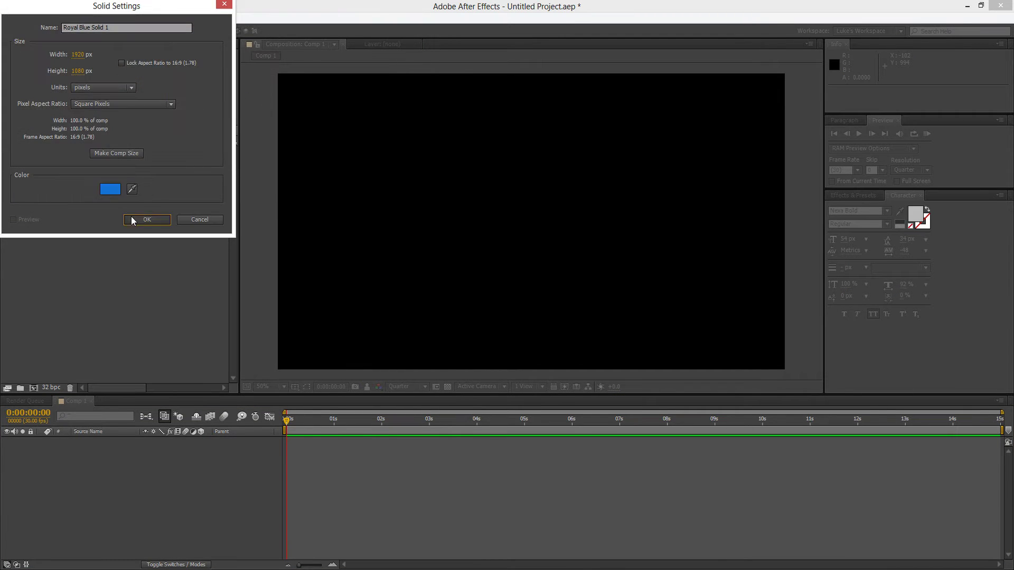
{"action": "left_click", "coordinate": [146, 219]}
Draw a circular ellipse mask on the blue solid and feather it to 536 px.
{"action": "left_click_drag", "start_coordinate": [99, 30], "coordinate": [132, 54]}
{"action": "key", "text": "comma"}
{"action": "left_click", "coordinate": [531, 224]}
{"action": "key", "text": "ctrl+z"}
{"action": "left_click_drag", "start_coordinate": [533, 222], "coordinate": [574, 267]}
{"action": "key", "text": "f"}
{"action": "key", "text": "period"}
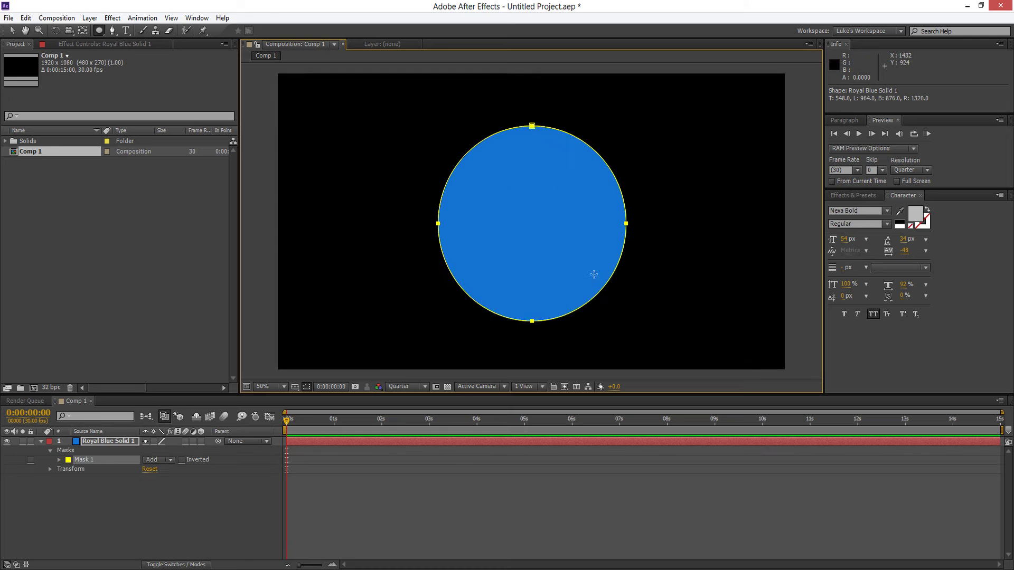
{"action": "left_click_drag", "start_coordinate": [154, 456], "coordinate": [275, 456]}
{"action": "left_click", "coordinate": [105, 507]}
Drop the project to 8 bpc and raise the blue solid's mask feather to 803 px.
{"action": "key", "text": "v"}
{"action": "left_click", "coordinate": [51, 388], "text": "alt"}
{"action": "key", "text": "period"}
{"action": "scroll", "coordinate": [397, 222], "scroll_direction": "up", "scroll_amount": 1}
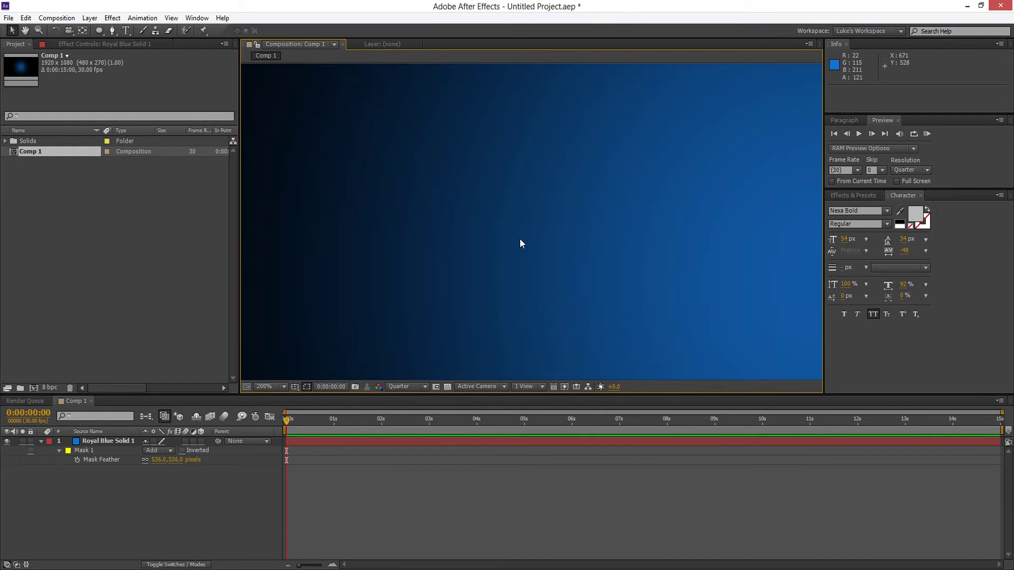
{"action": "mouse_move", "coordinate": [161, 465]}
{"action": "left_mouse_down"}
{"action": "mouse_move", "coordinate": [222, 465]}
{"action": "mouse_move", "coordinate": [159, 462]}
{"action": "left_mouse_up"}
{"action": "left_click", "coordinate": [159, 525]}
{"action": "scroll", "coordinate": [363, 274], "scroll_direction": "down", "scroll_amount": 1}
{"action": "scroll", "coordinate": [468, 274], "scroll_direction": "up", "scroll_amount": 1}
{"action": "left_click_drag", "start_coordinate": [373, 200], "coordinate": [537, 213]}
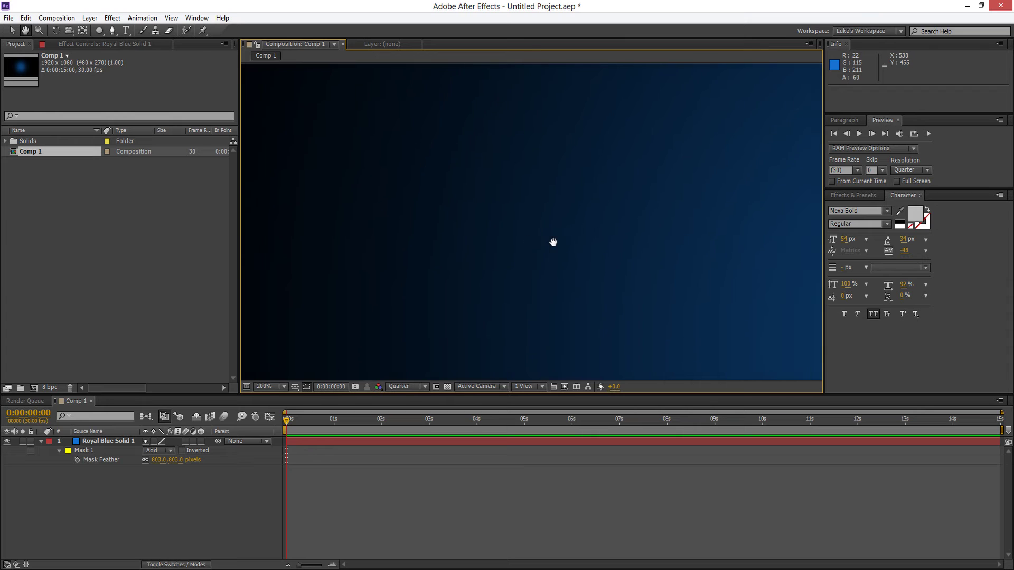
Return the project colour depth to 32 bpc and pan the composition view up and left.
{"action": "left_click", "coordinate": [49, 388], "text": "alt"}
{"action": "left_click", "coordinate": [50, 388], "text": "alt"}
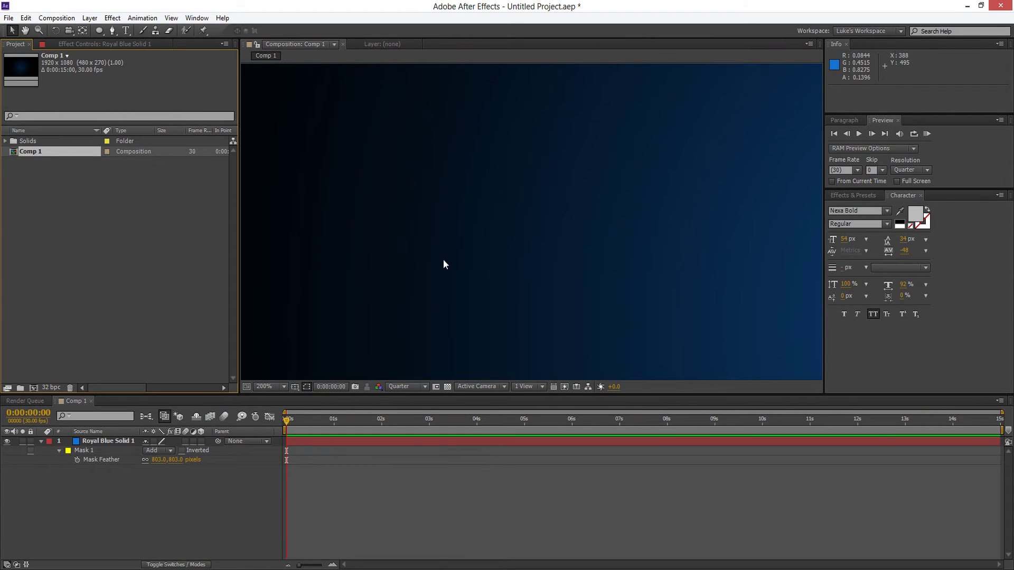
{"action": "scroll", "coordinate": [472, 253], "scroll_direction": "down", "scroll_amount": 4}
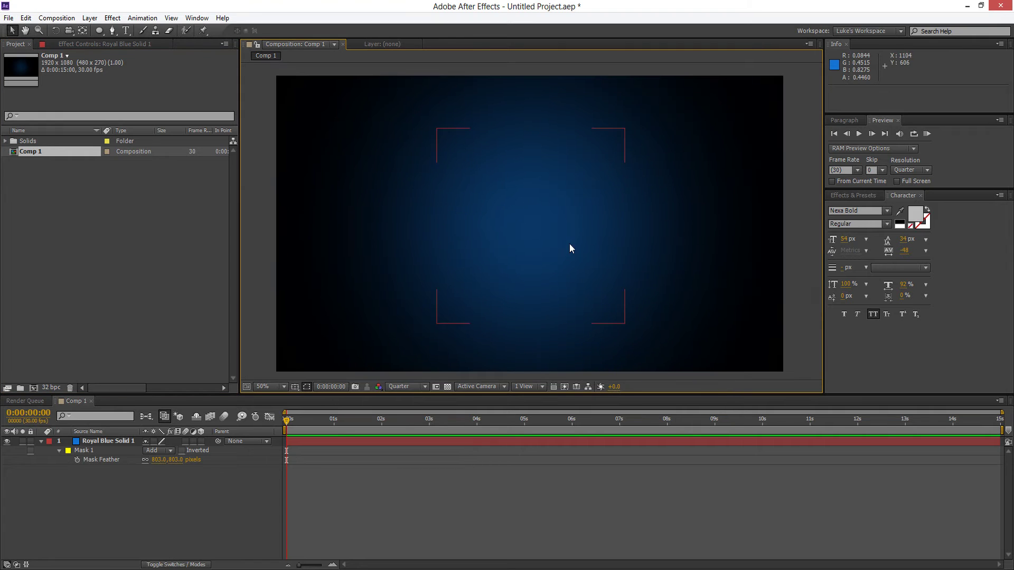
{"action": "key", "text": "space"}
{"action": "left_click_drag", "start_coordinate": [618, 197], "coordinate": [509, 220]}
{"action": "key", "text": "apostrophe"}
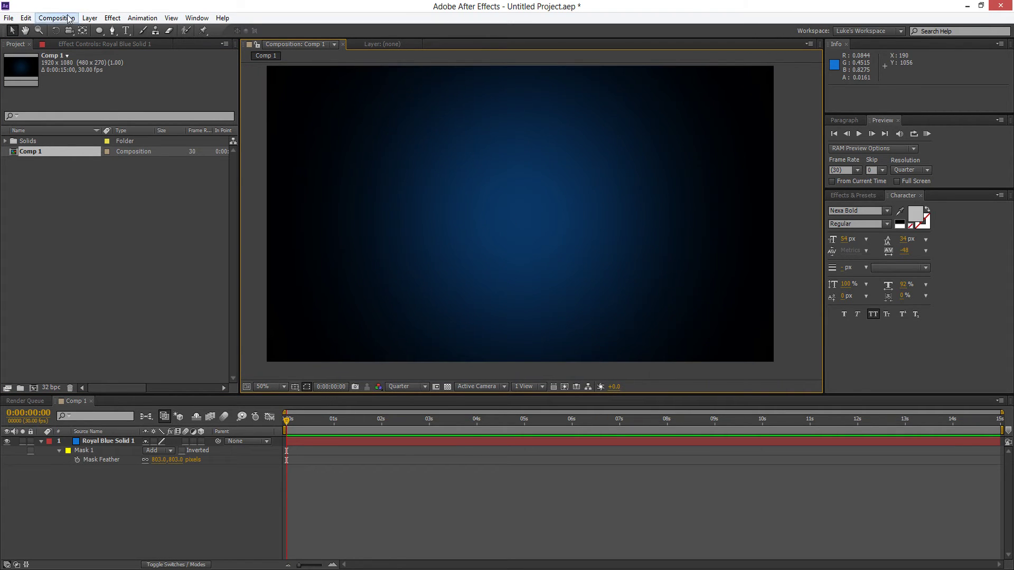
Add a new adjustment layer above the Royal Blue Solid 1 layer.
{"action": "left_click", "coordinate": [90, 18]}
{"action": "mouse_move", "coordinate": [212, 30]}
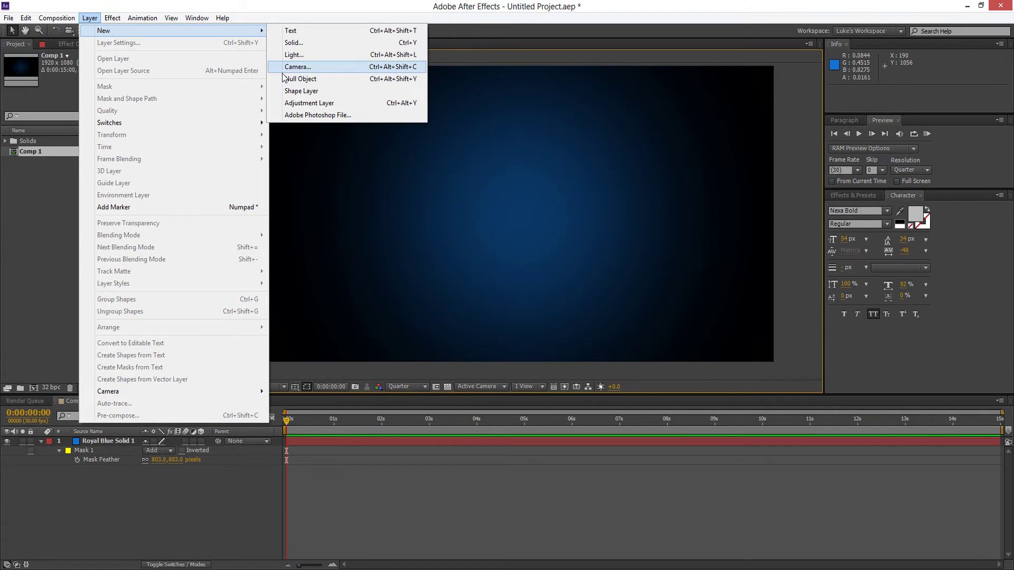
{"action": "left_click", "coordinate": [291, 103]}
{"action": "left_click", "coordinate": [114, 18]}
Apply Add Grain to the adjustment layer with Final Output viewing mode, Intensity 0.1 and Size 0.1.
{"action": "mouse_move", "coordinate": [148, 194]}
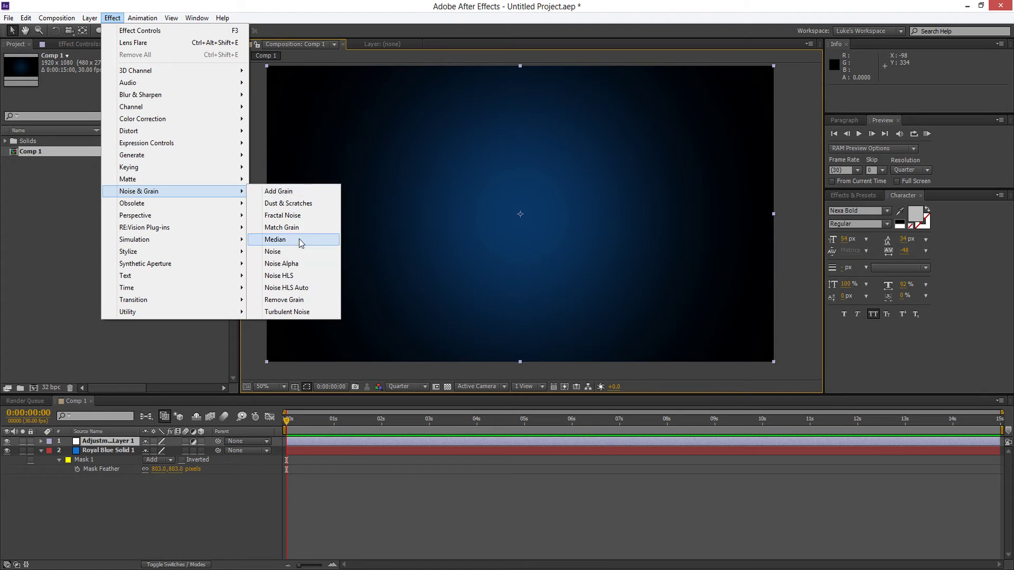
{"action": "left_click", "coordinate": [299, 198]}
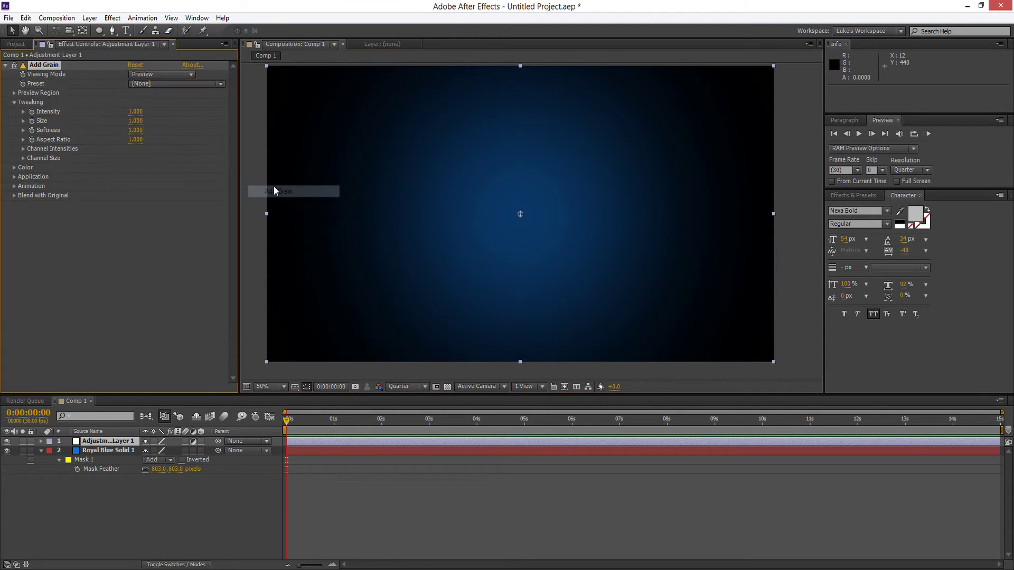
{"action": "left_click", "coordinate": [166, 84]}
{"action": "left_click", "coordinate": [162, 74]}
{"action": "left_click", "coordinate": [169, 110]}
{"action": "left_click", "coordinate": [134, 112]}
{"action": "type", "text": ".1"}
{"action": "key", "text": "Return"}
{"action": "left_click", "coordinate": [136, 121]}
{"action": "type", "text": ".1"}
{"action": "key", "text": "Return"}
Tighten the Royal Blue Solid 1 mask feather to 214 px.
{"action": "left_click", "coordinate": [334, 492]}
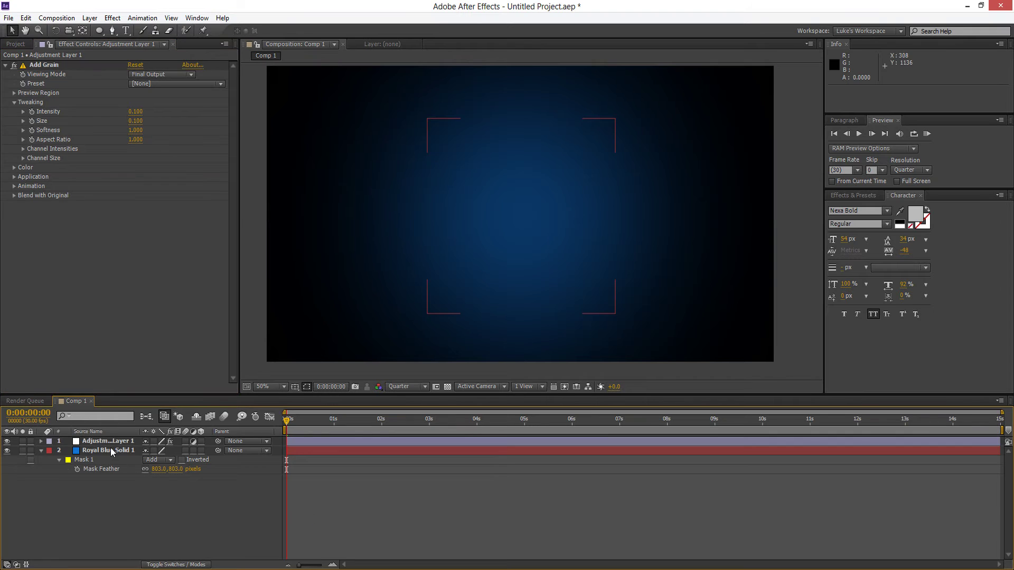
{"action": "left_click", "coordinate": [109, 450]}
{"action": "key", "text": "f"}
{"action": "left_click", "coordinate": [142, 478]}
{"action": "left_click", "coordinate": [116, 451]}
{"action": "key", "text": "f"}
{"action": "left_click_drag", "start_coordinate": [50, 499], "coordinate": [73, 530]}
{"action": "left_click", "coordinate": [121, 513]}
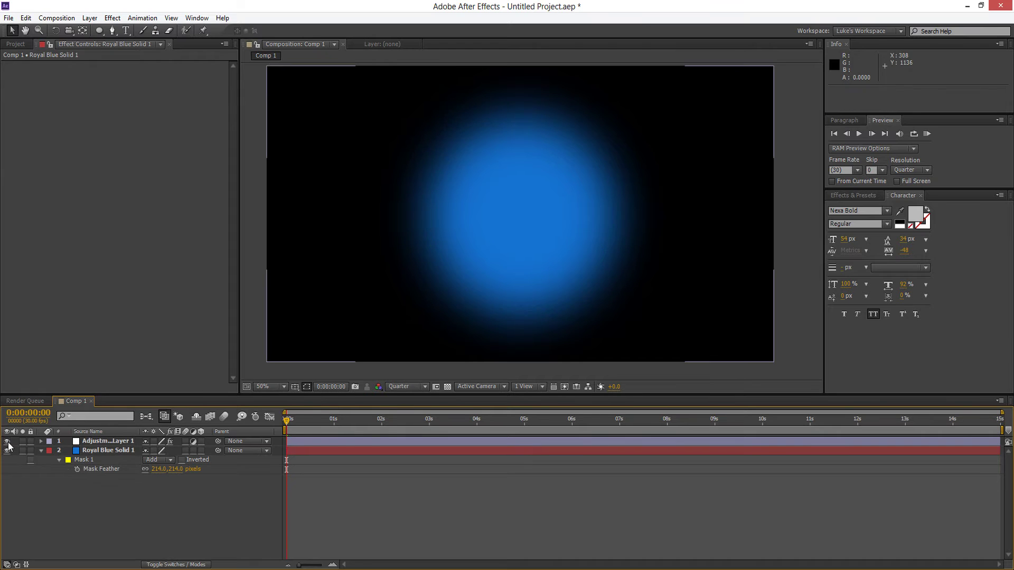
{"action": "scroll", "coordinate": [328, 257], "scroll_direction": "up", "scroll_amount": 2}
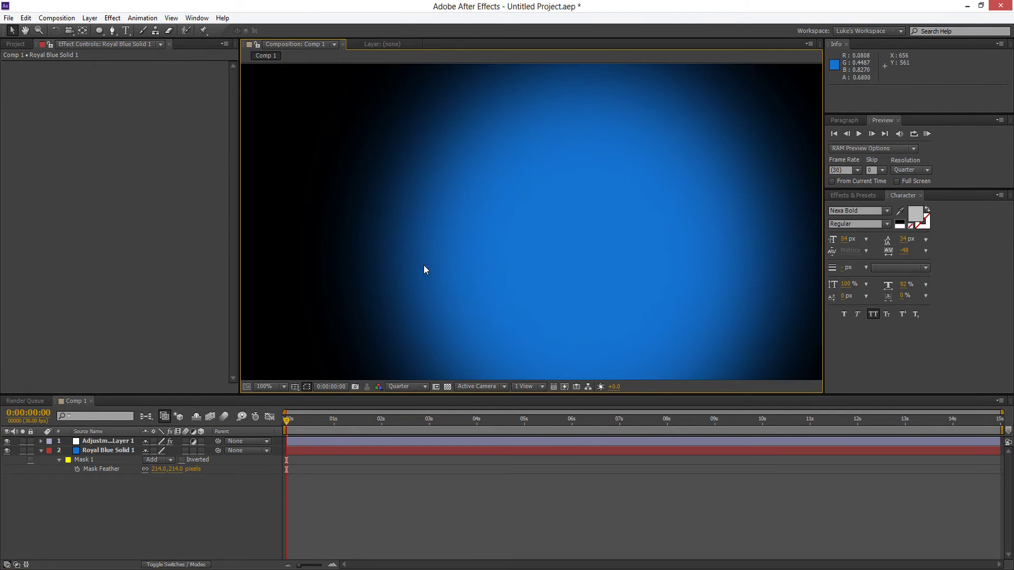
{"action": "scroll", "coordinate": [426, 269], "scroll_direction": "down", "scroll_amount": 2}
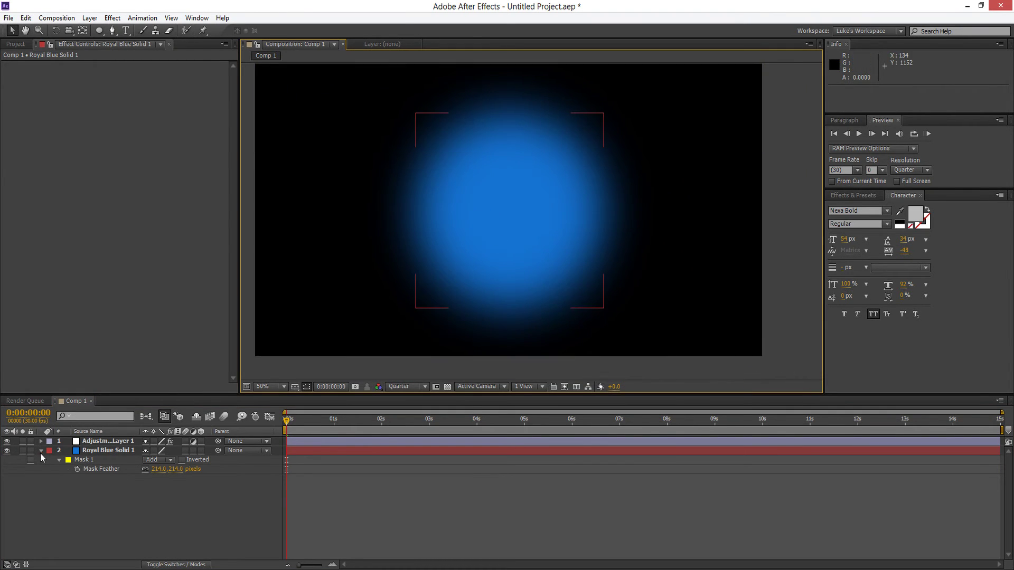
{"action": "left_click", "coordinate": [41, 452]}
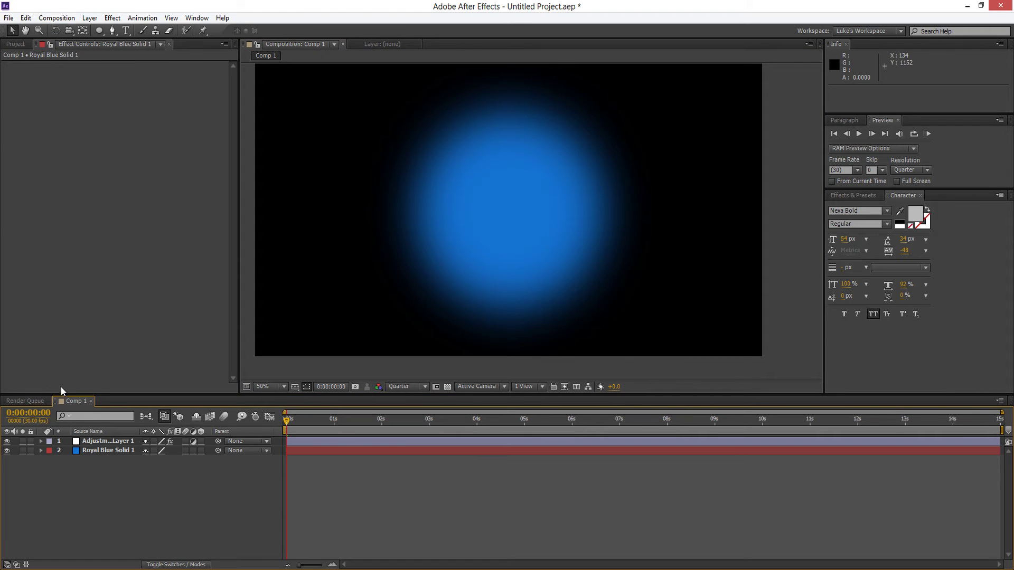
Add Comp 1 to the Render Queue and confirm Best Settings as its render settings.
{"action": "left_click", "coordinate": [15, 44]}
{"action": "left_click", "coordinate": [54, 18]}
{"action": "left_click", "coordinate": [82, 99]}
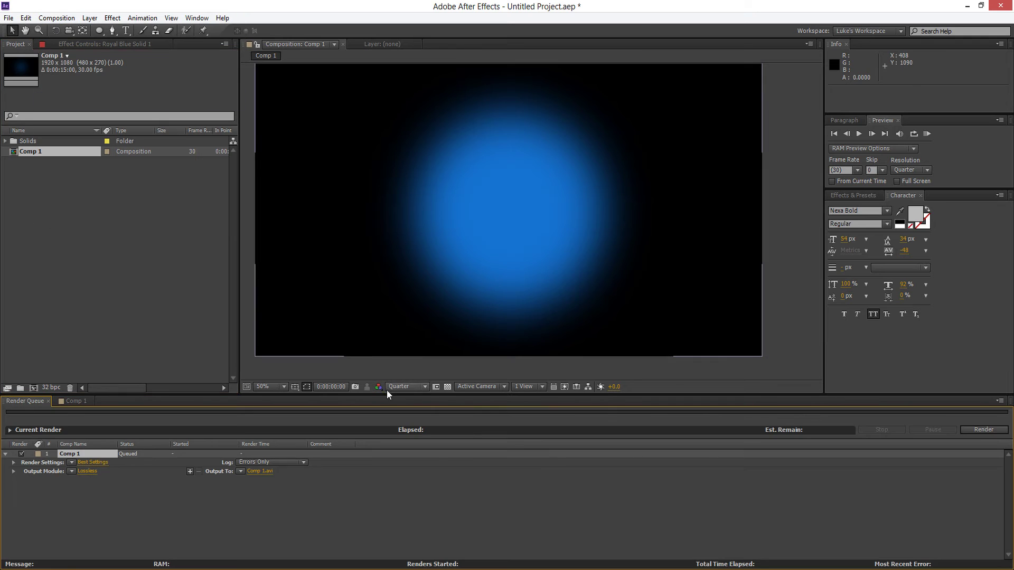
{"action": "left_click", "coordinate": [71, 463]}
{"action": "left_click", "coordinate": [87, 471]}
{"action": "left_click", "coordinate": [88, 464]}
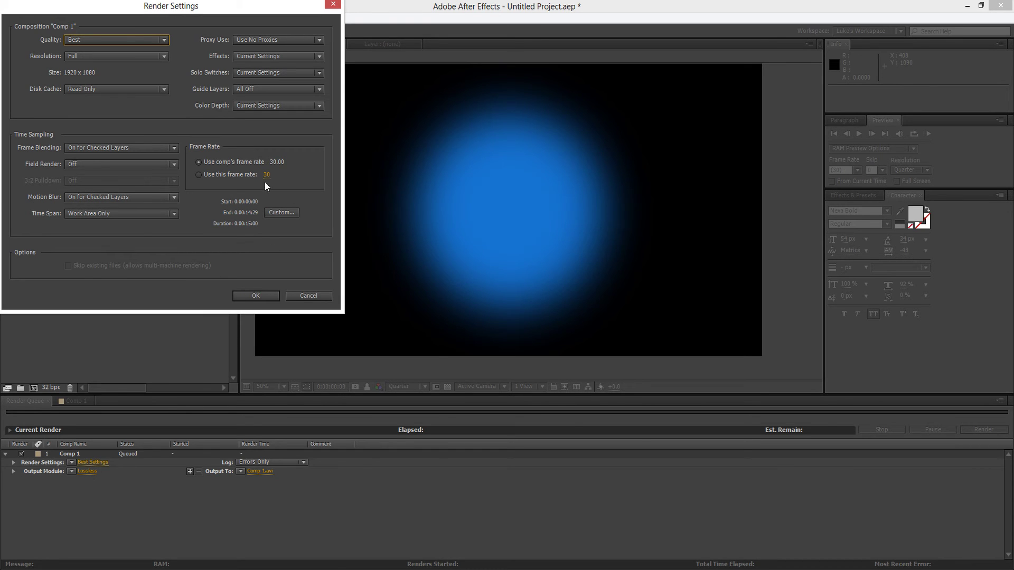
{"action": "left_click", "coordinate": [245, 296]}
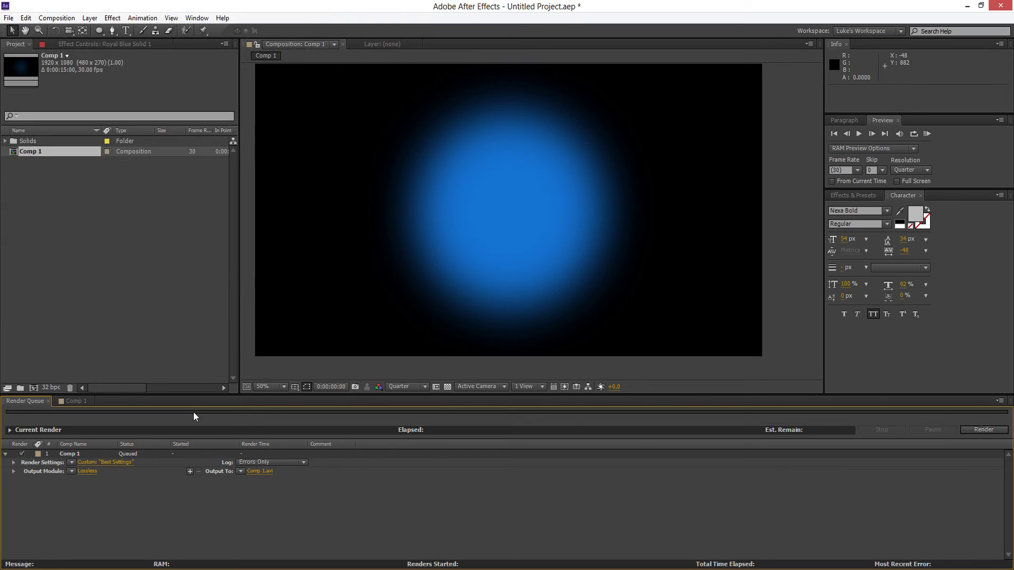
Set the output module format to QuickTime with the H.264 codec at quality 100.
{"action": "left_click", "coordinate": [87, 471]}
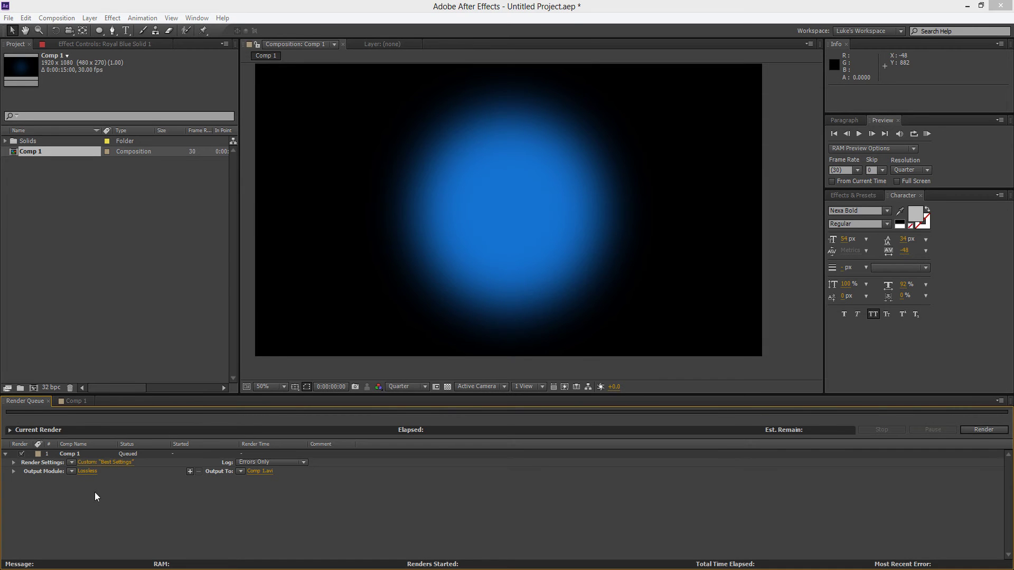
{"action": "left_click", "coordinate": [398, 95]}
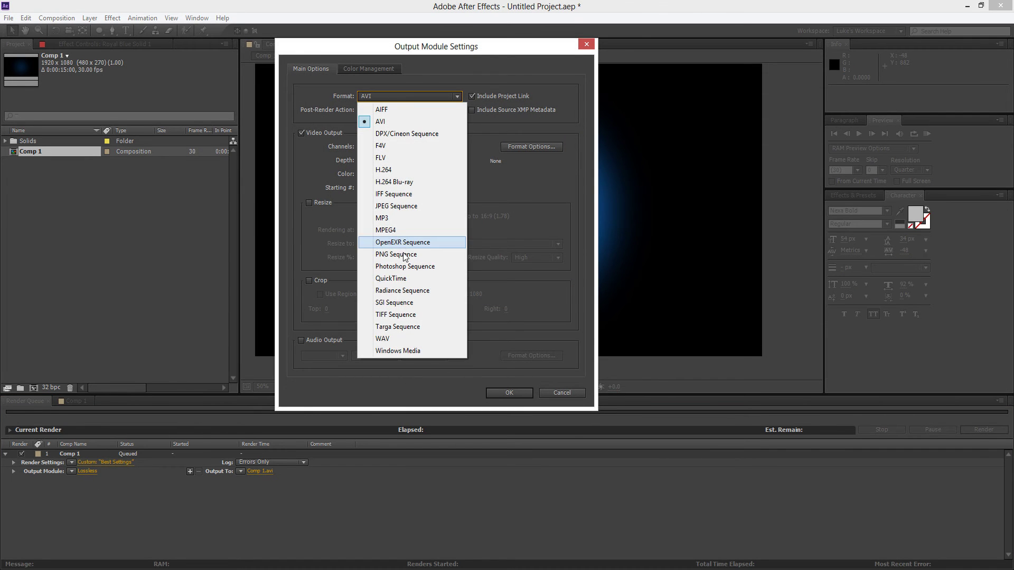
{"action": "left_click", "coordinate": [385, 280]}
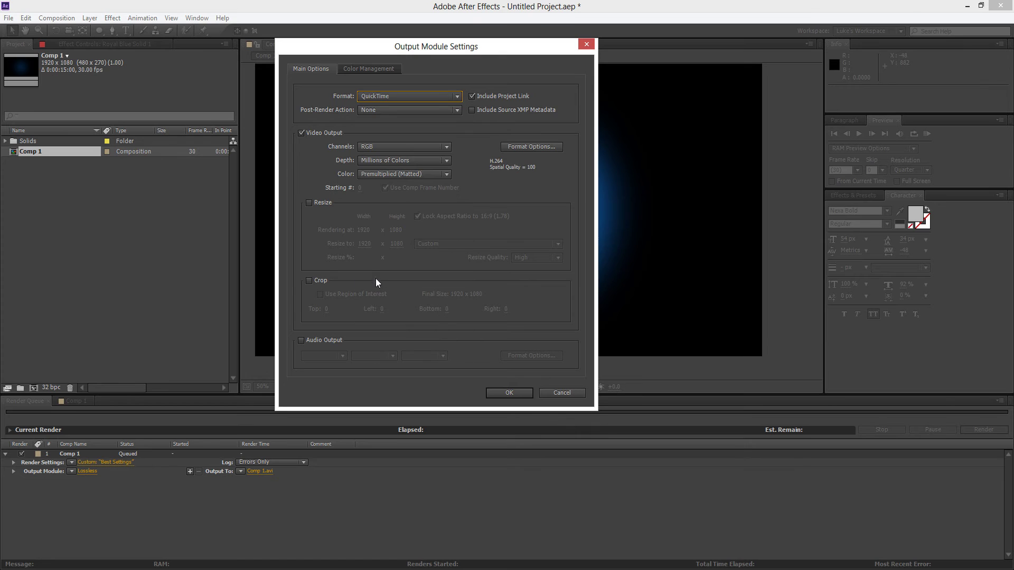
{"action": "left_click", "coordinate": [542, 148]}
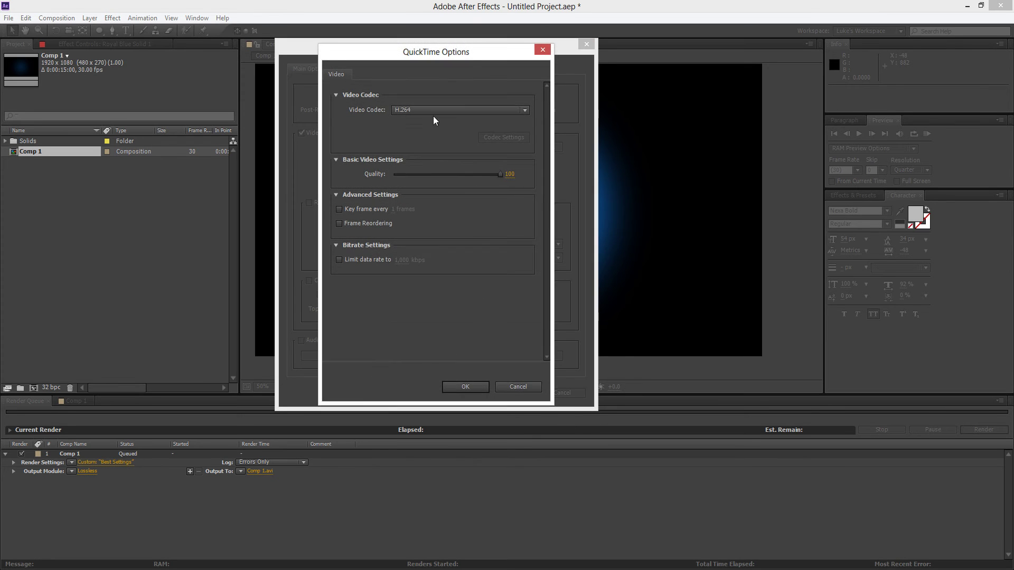
{"action": "left_click", "coordinate": [419, 110]}
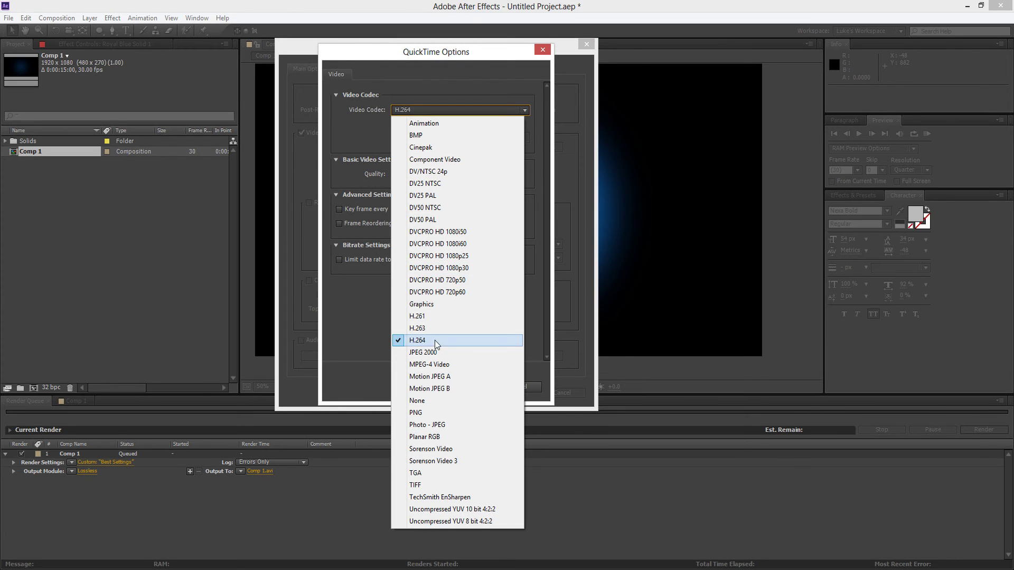
{"action": "left_click", "coordinate": [423, 343]}
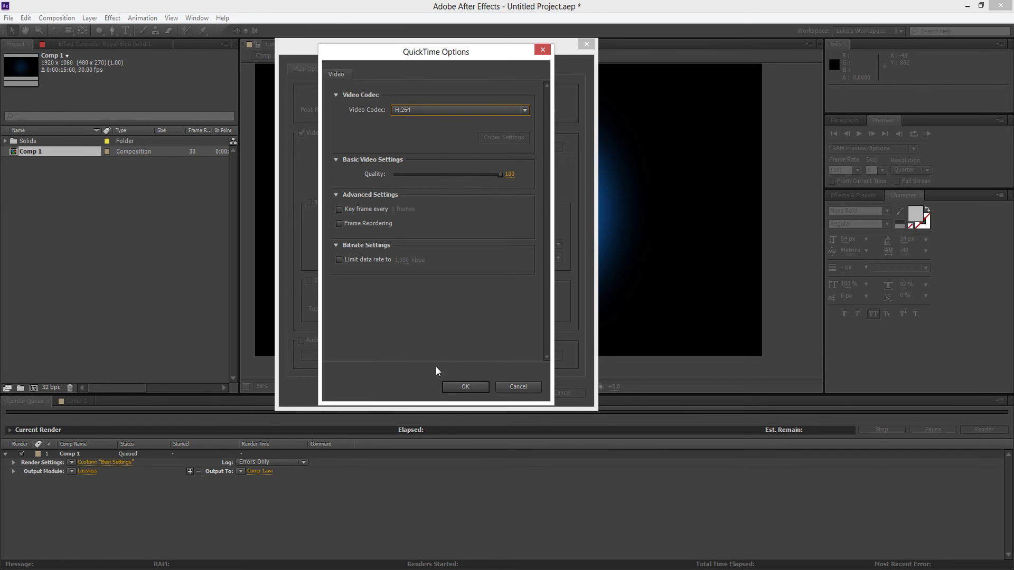
{"action": "left_click", "coordinate": [501, 175]}
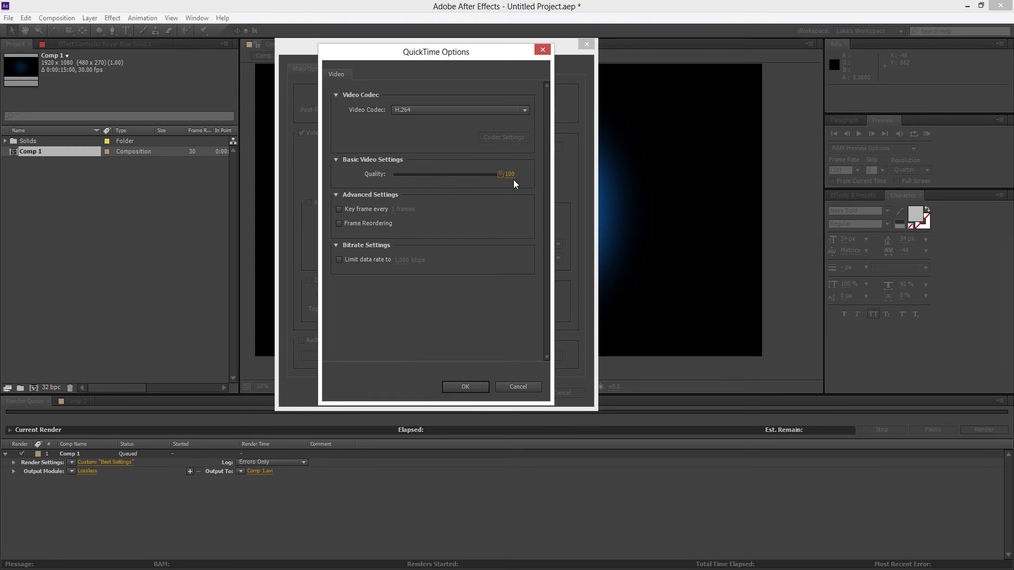
{"action": "left_click", "coordinate": [465, 387]}
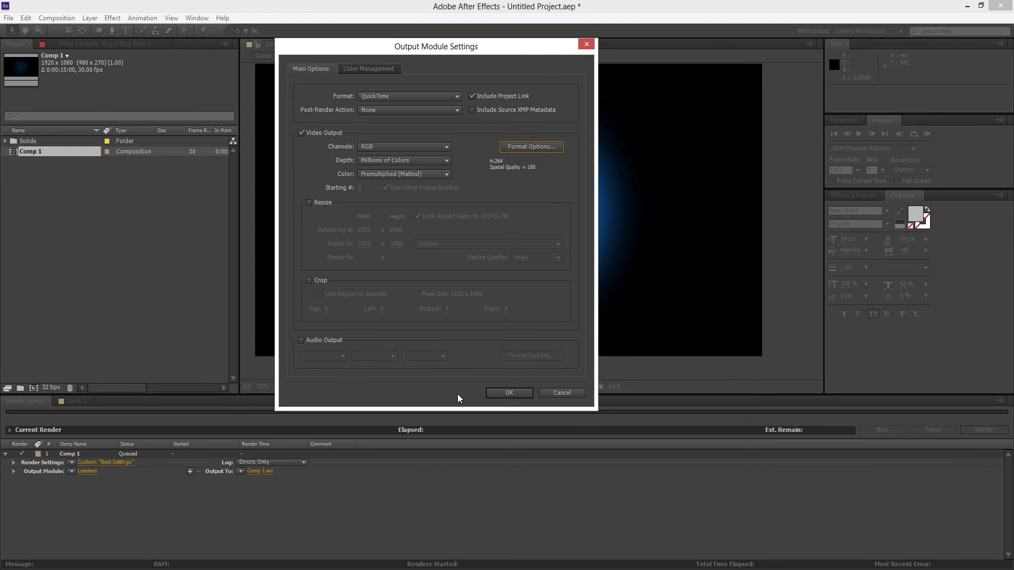
Leave audio output off and keep RGB, Millions of Colors and Premultiplied (Matted) colour.
{"action": "left_click", "coordinate": [316, 342]}
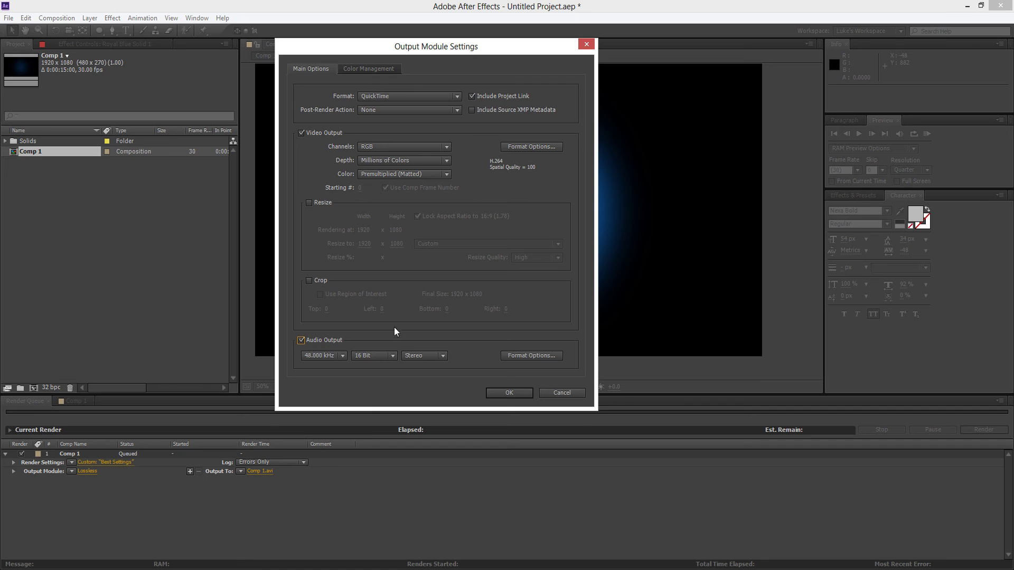
{"action": "left_click", "coordinate": [328, 344]}
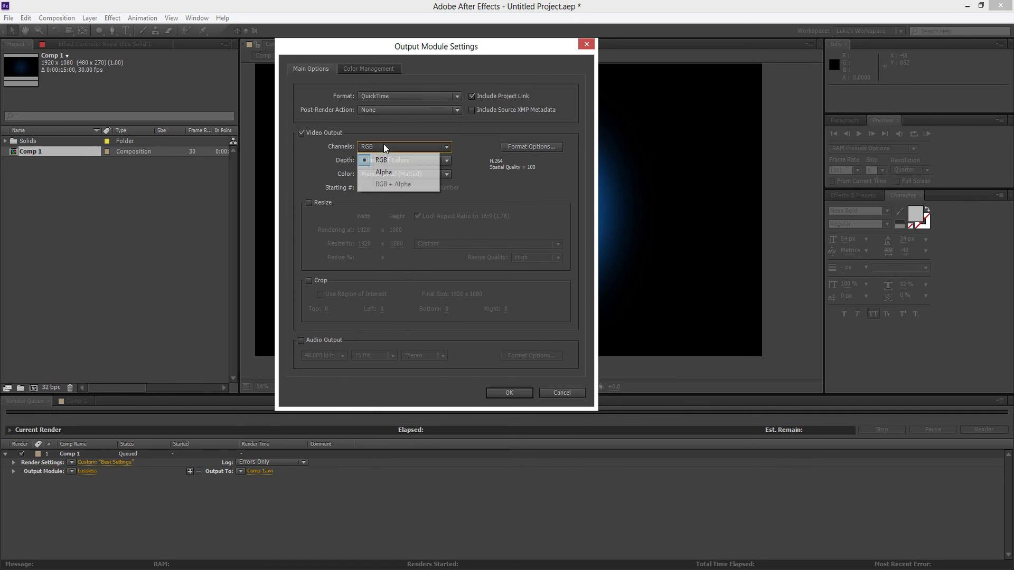
{"action": "left_click", "coordinate": [386, 160]}
{"action": "left_click", "coordinate": [391, 160]}
{"action": "left_click", "coordinate": [398, 186]}
{"action": "left_click", "coordinate": [399, 175]}
{"action": "left_click", "coordinate": [523, 203]}
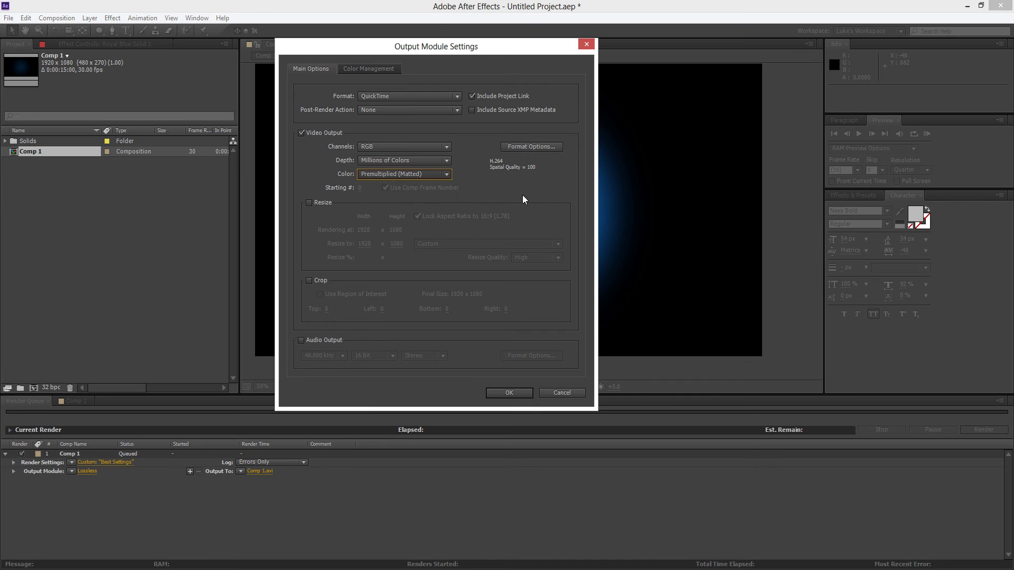
Confirm the QuickTime output settings and set the render to save as RENDER.mov on the Desktop.
{"action": "left_click", "coordinate": [507, 392]}
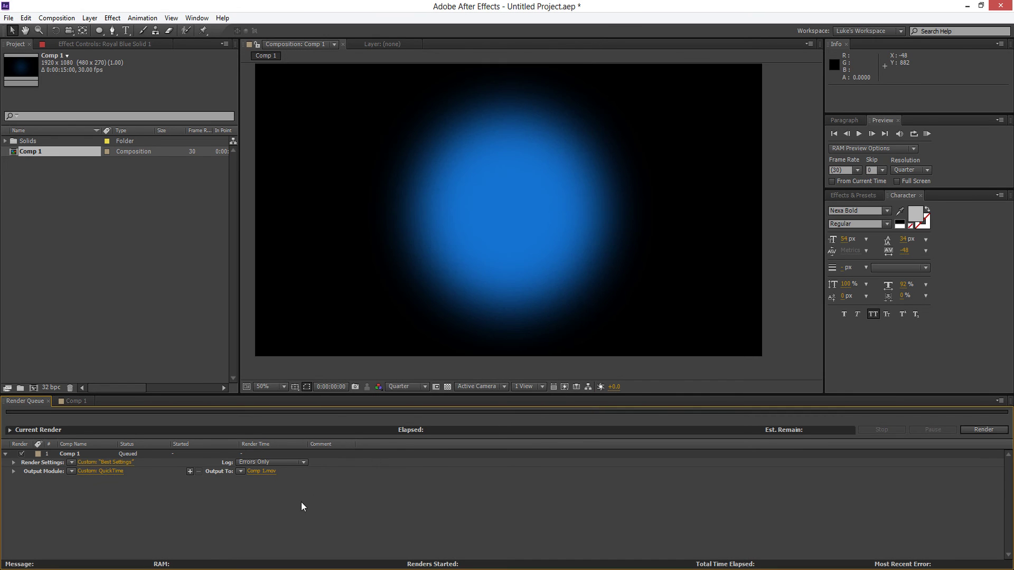
{"action": "left_click", "coordinate": [261, 471]}
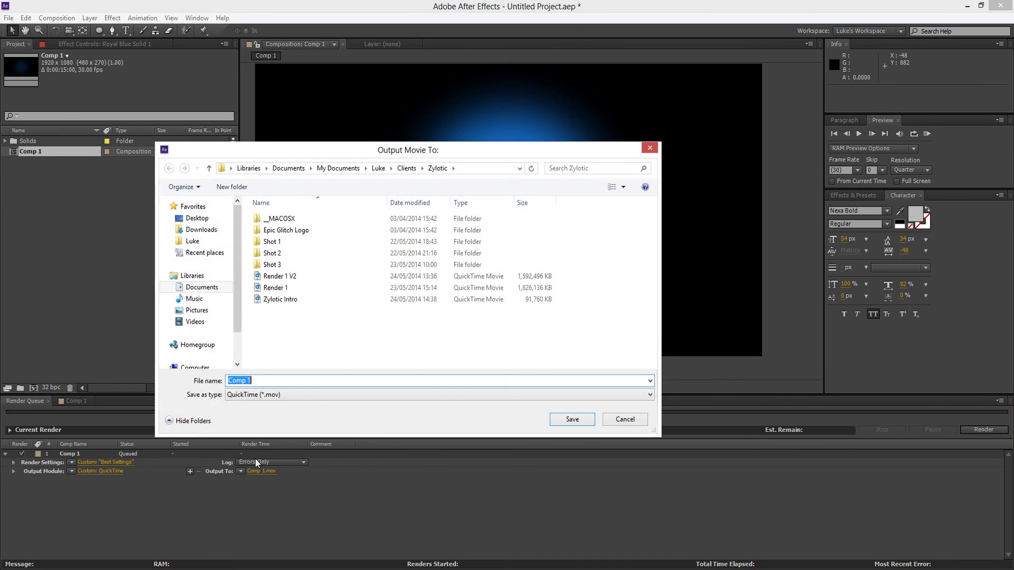
{"action": "left_click", "coordinate": [197, 218]}
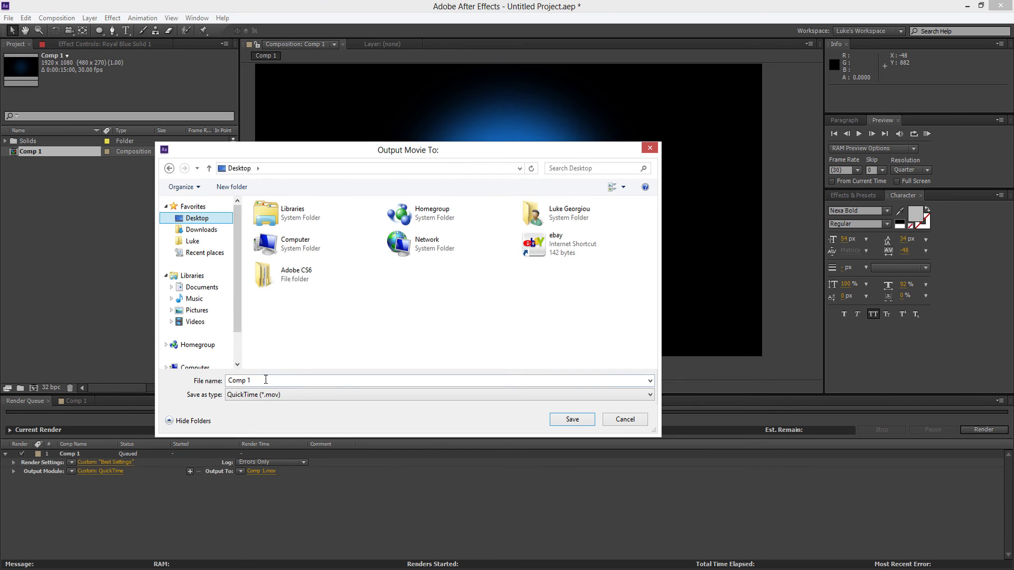
{"action": "left_click", "coordinate": [266, 380]}
{"action": "type", "text": "RENDER"}
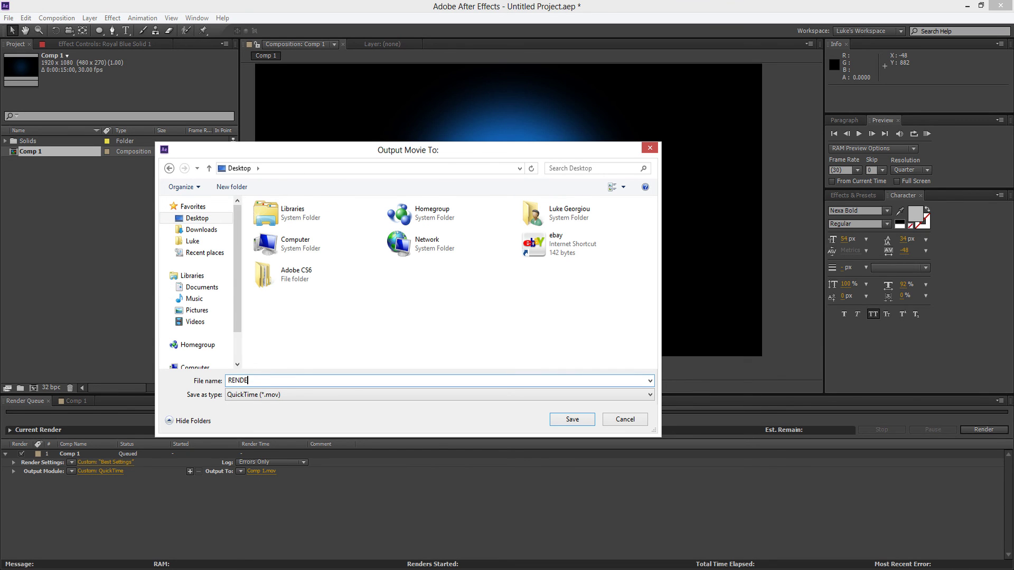
{"action": "left_click", "coordinate": [581, 422]}
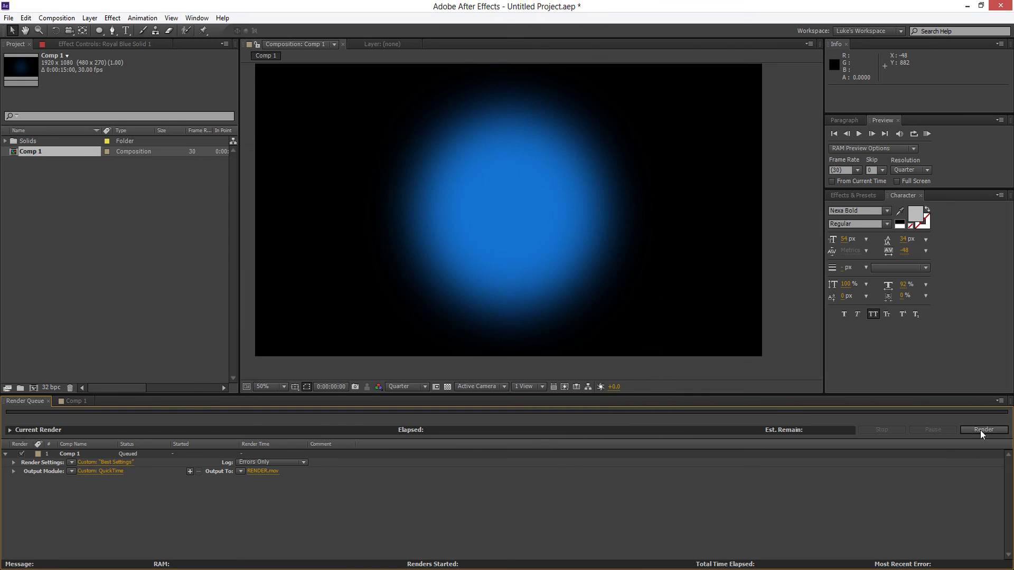
Switch from the Render Queue back to the Comp 1 timeline tab.
{"action": "left_click", "coordinate": [86, 402]}
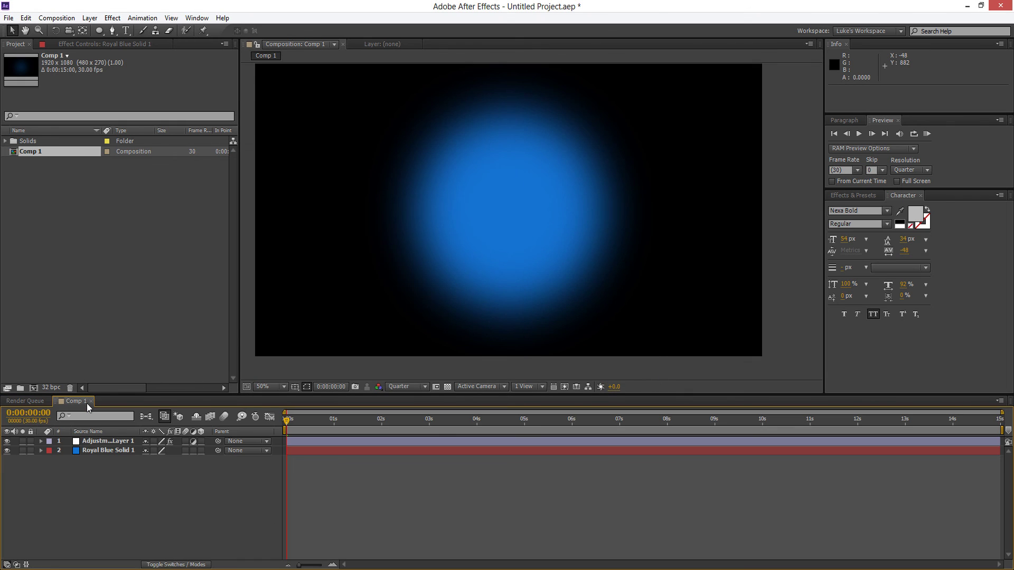